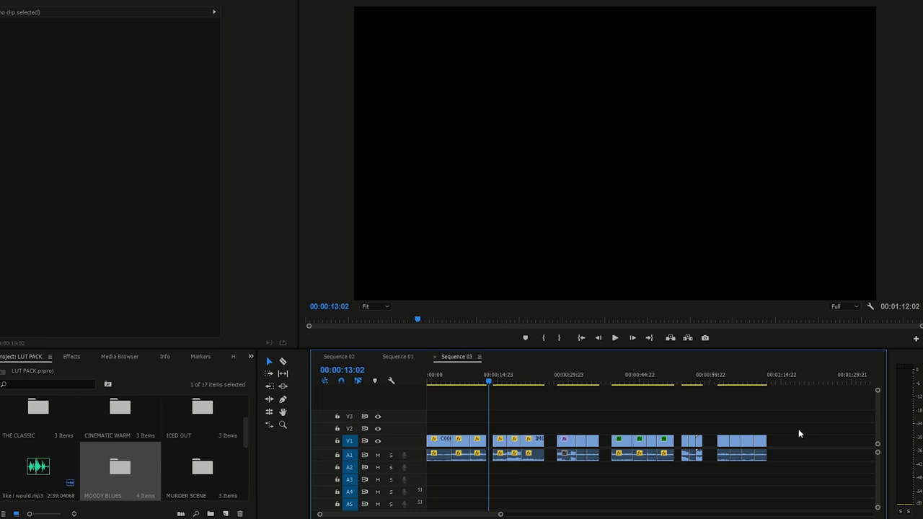
# - Create a 1920×1080, 23.976 fps adjustment layer and place it on V2 at 00:00:00:00
pyautogui.moveTo(437, 384); pyautogui.dragTo(456, 382)
pyautogui.click(512, 381)
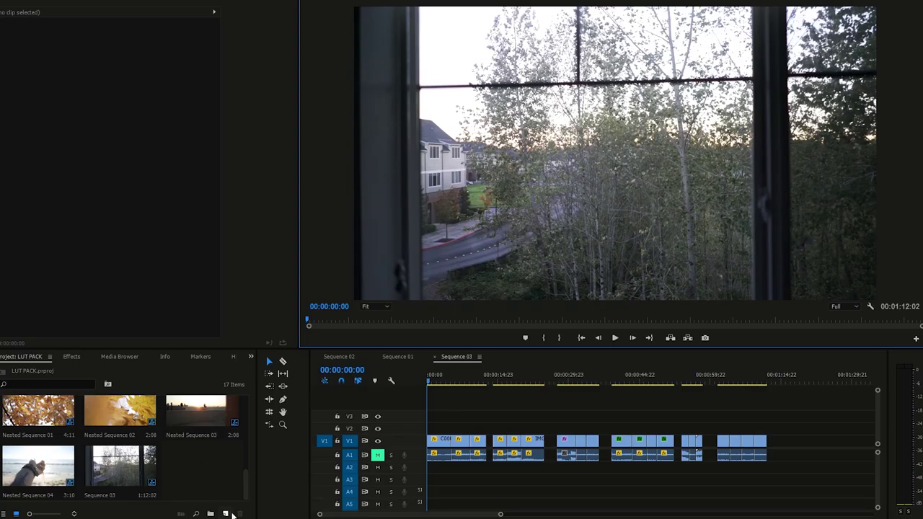
pyautogui.click(232, 515)
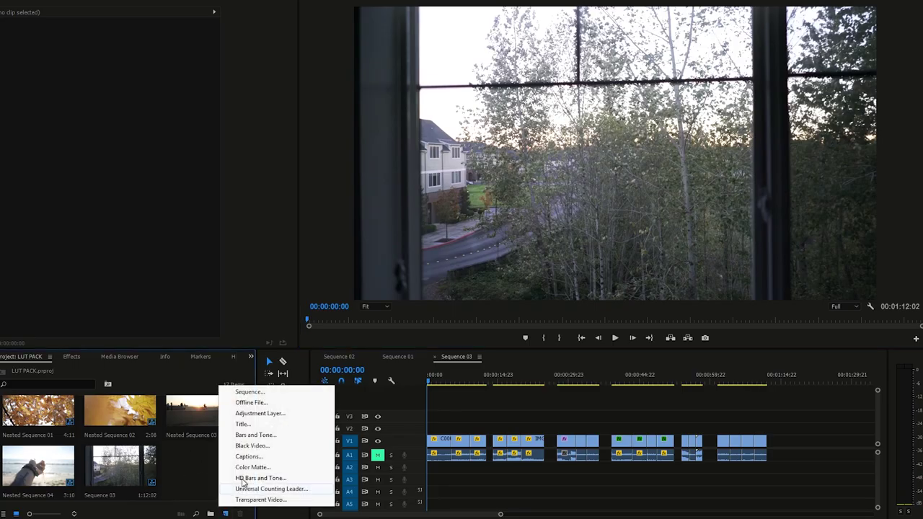
pyautogui.click(272, 415)
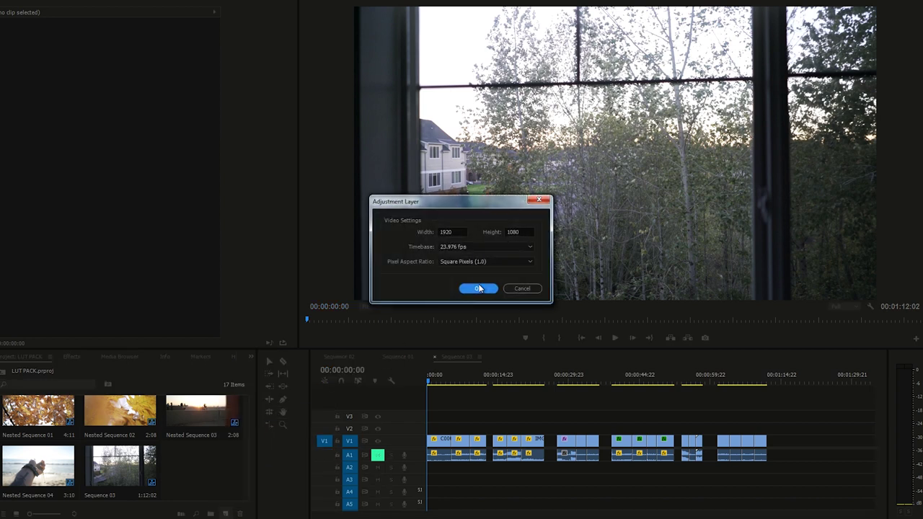
pyautogui.click(479, 288)
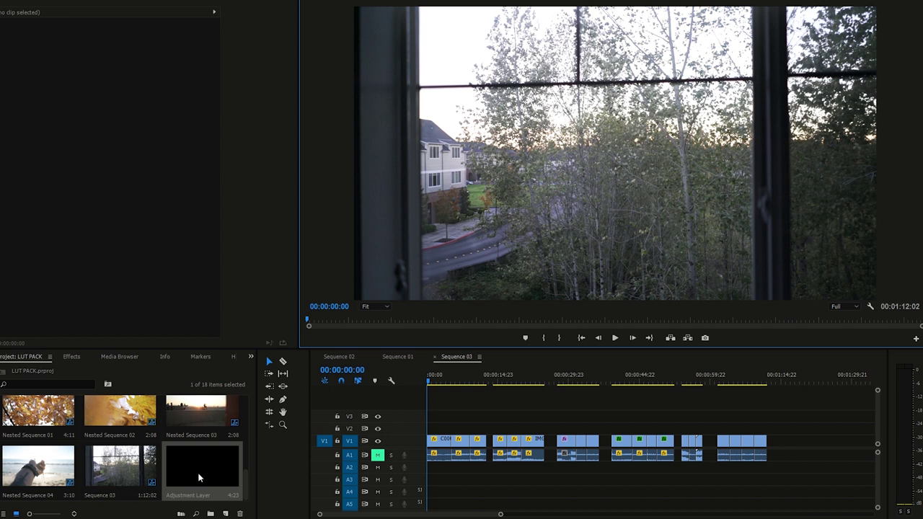
pyautogui.moveTo(199, 477); pyautogui.dragTo(431, 429)
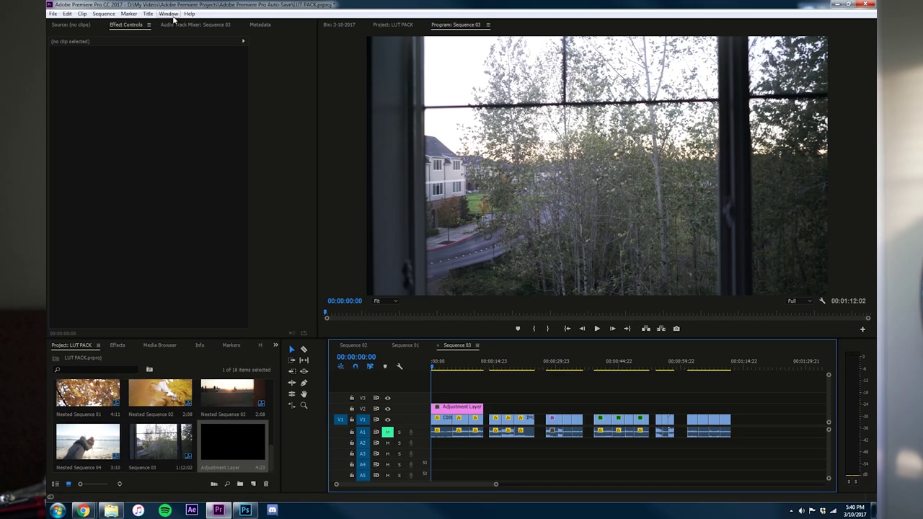
# - Switch to the Color workspace and select clip C0002.MP4 on V1
pyautogui.click(168, 13)
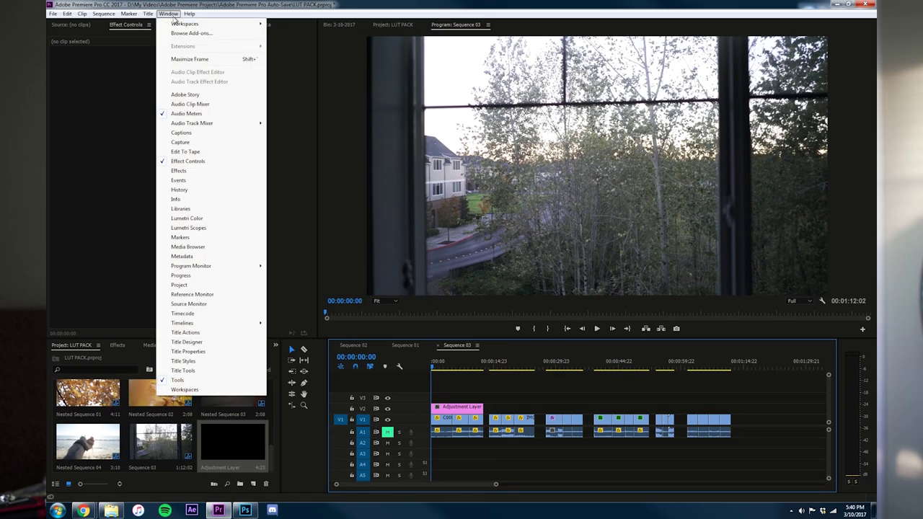
pyautogui.moveTo(185, 25)
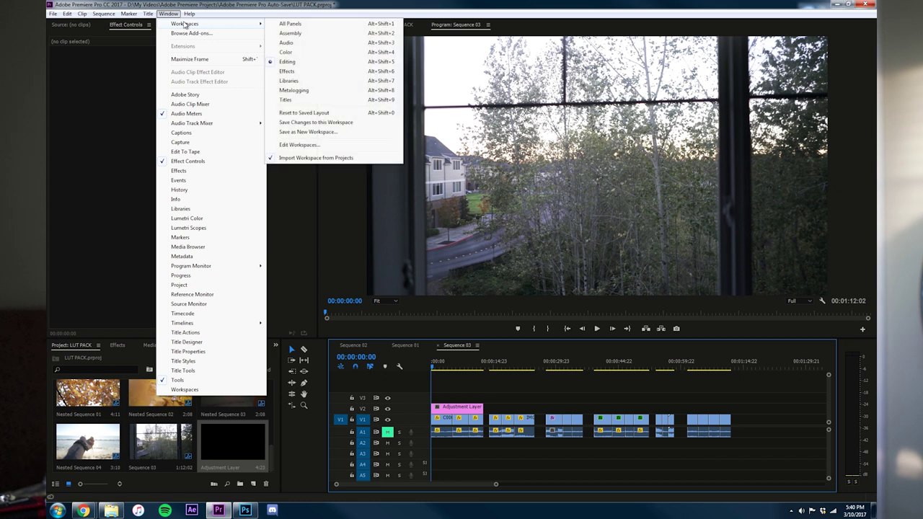
pyautogui.click(322, 55)
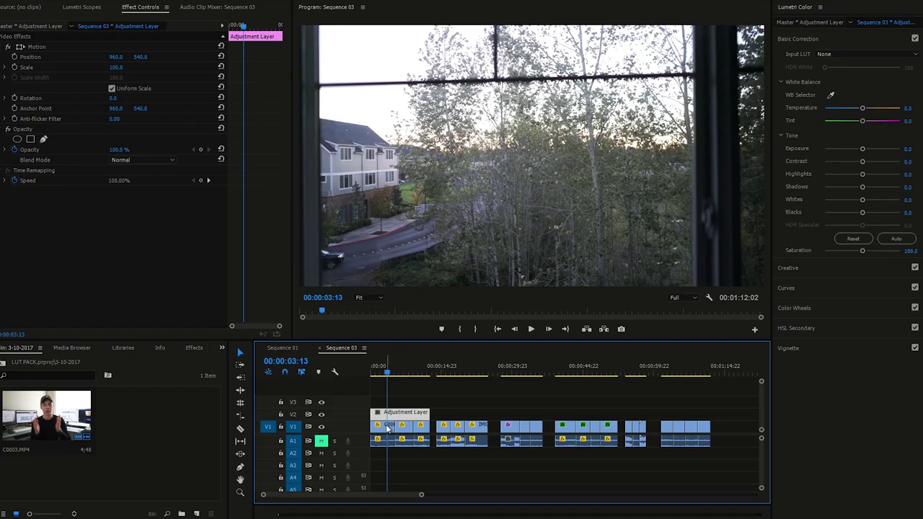
pyautogui.click(388, 428)
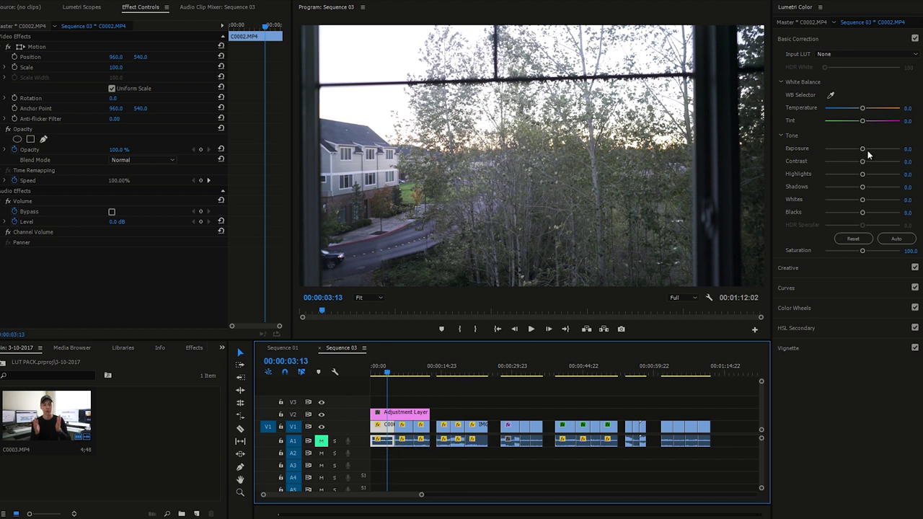
# - Nudge exposure up slightly, then load CINEMATIC WARM.CUBE as the adjustment layer's Input LUT
pyautogui.moveTo(862, 149); pyautogui.dragTo(863, 174)
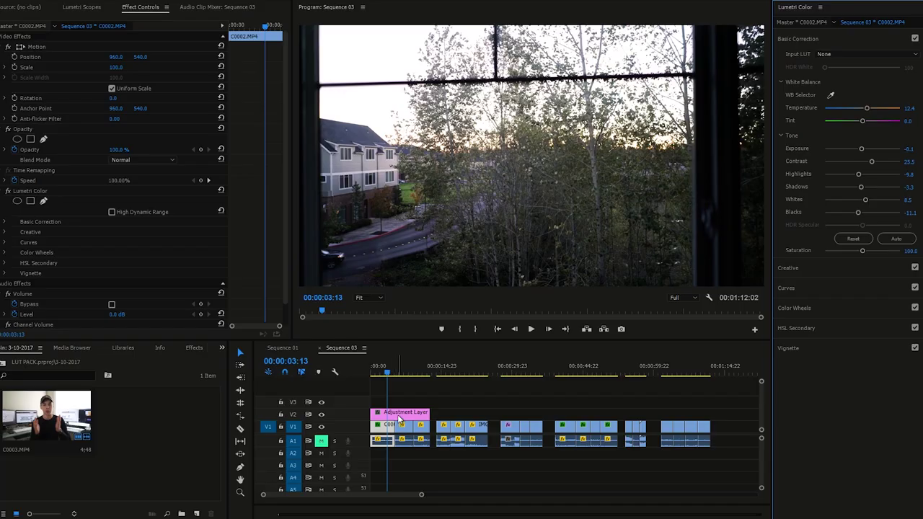
pyautogui.click(399, 418)
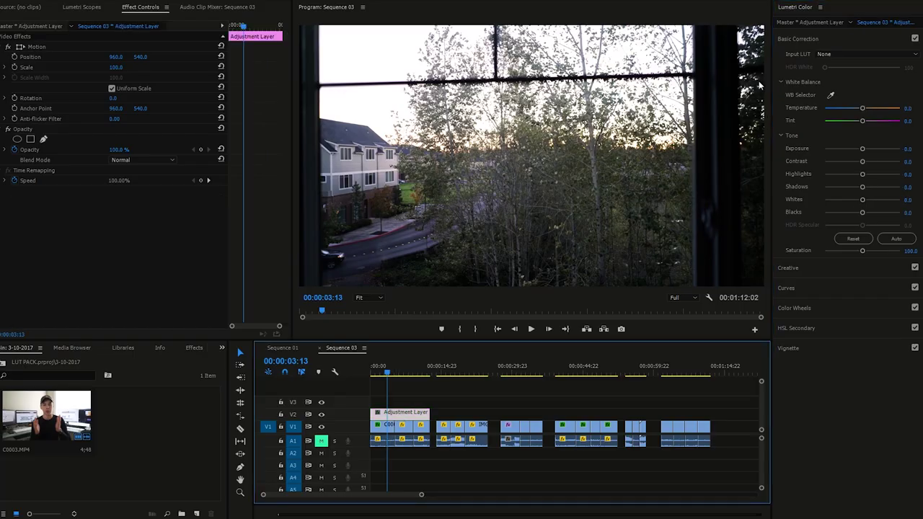
pyautogui.click(834, 55)
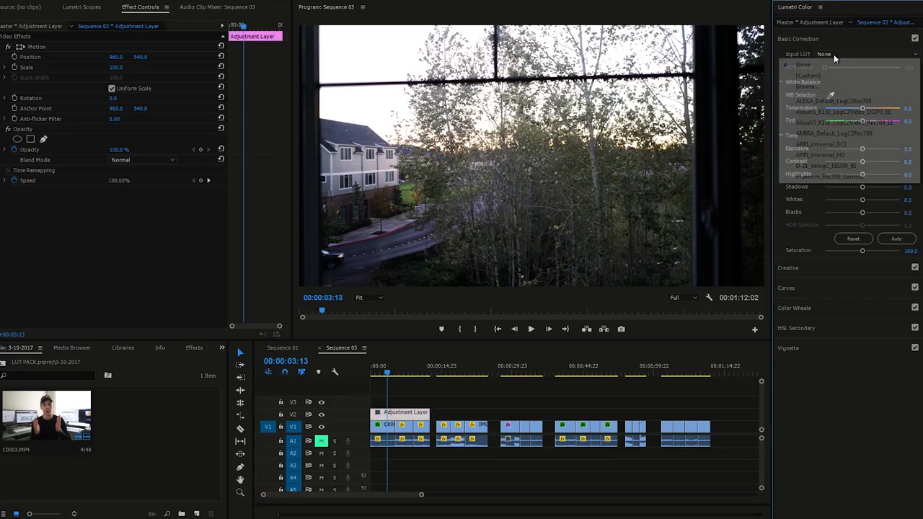
pyautogui.click(812, 88)
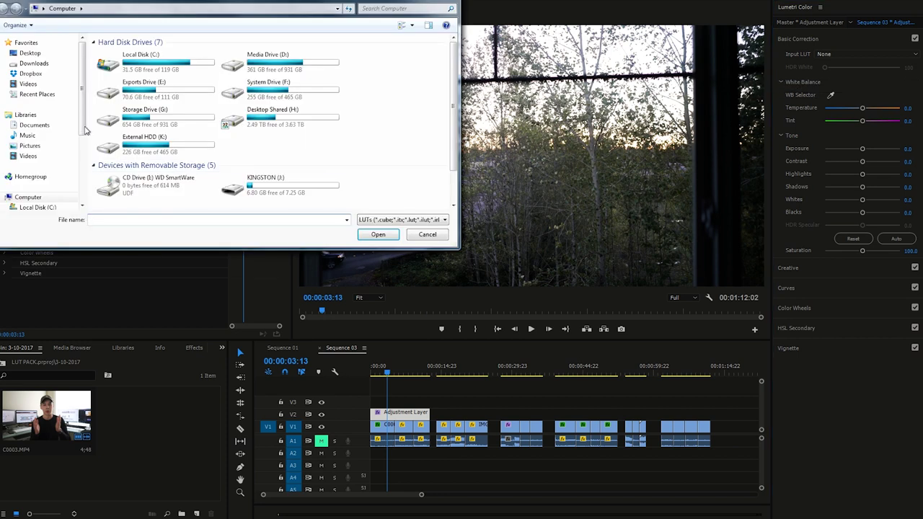
pyautogui.scroll(-3, 65, 144)
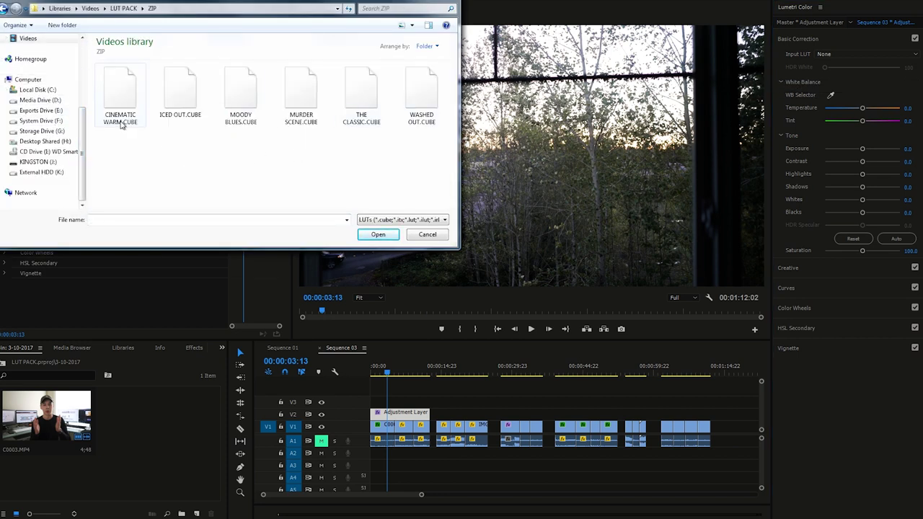
pyautogui.click(117, 97)
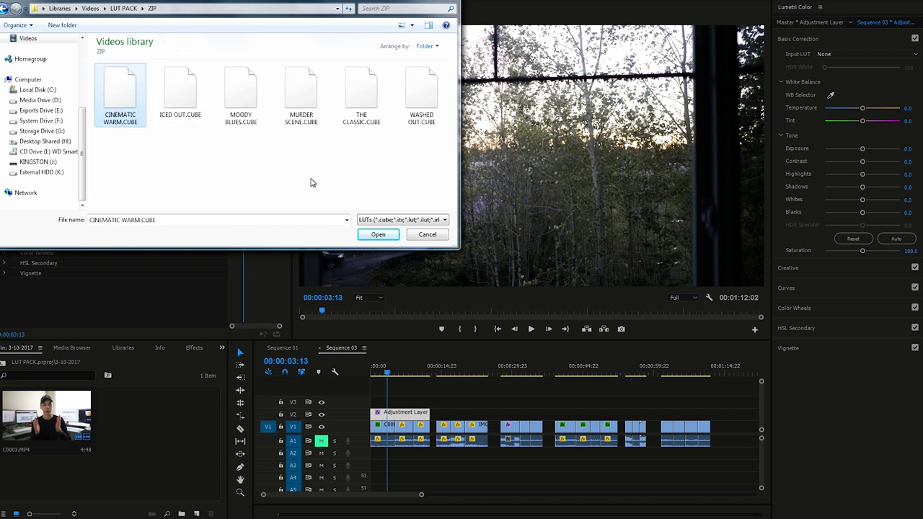
pyautogui.click(376, 234)
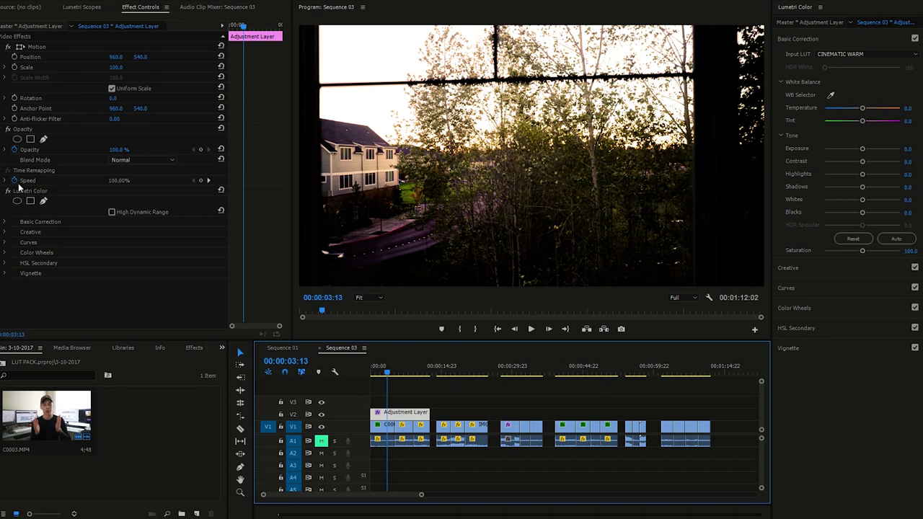
# - Set the adjustment layer's opacity to 52% and scrub the timeline to preview the warm grade
pyautogui.click(18, 152)
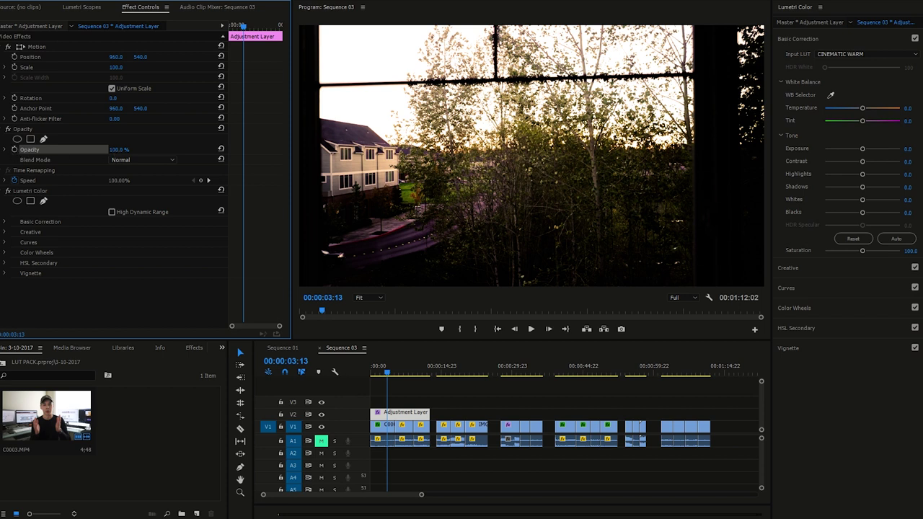
pyautogui.moveTo(116, 149); pyautogui.dragTo(95, 149)
pyautogui.moveTo(117, 150); pyautogui.dragTo(124, 149)
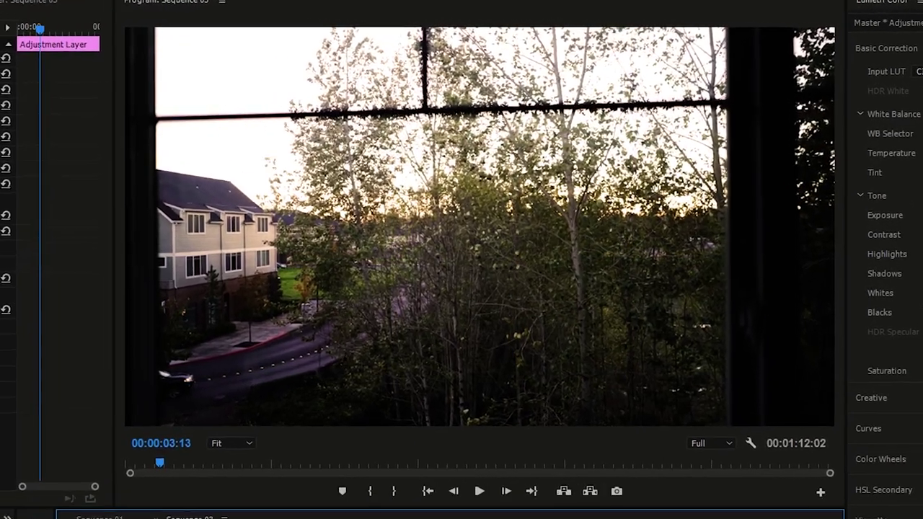
pyautogui.moveTo(315, 482); pyautogui.dragTo(338, 482)
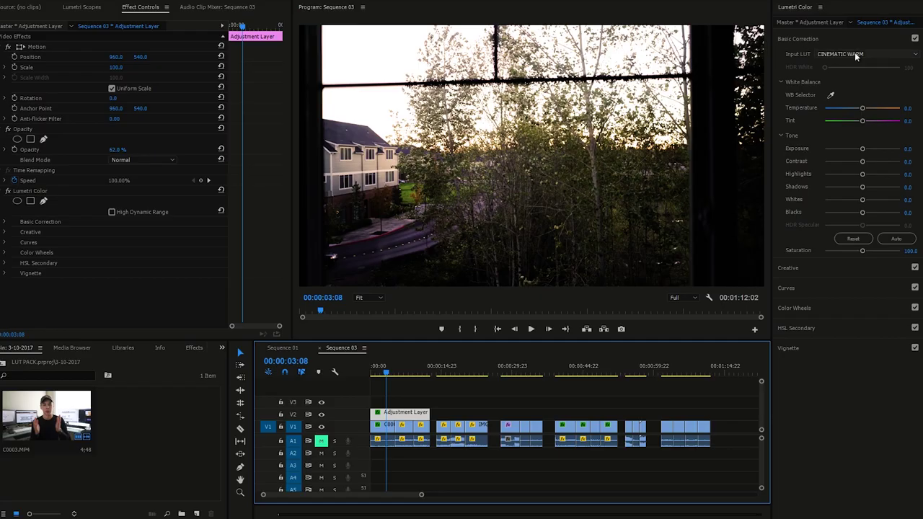
# - Replace the first adjustment layer's Input LUT with THE CLASSIC.CUBE
pyautogui.click(856, 56)
pyautogui.click(824, 85)
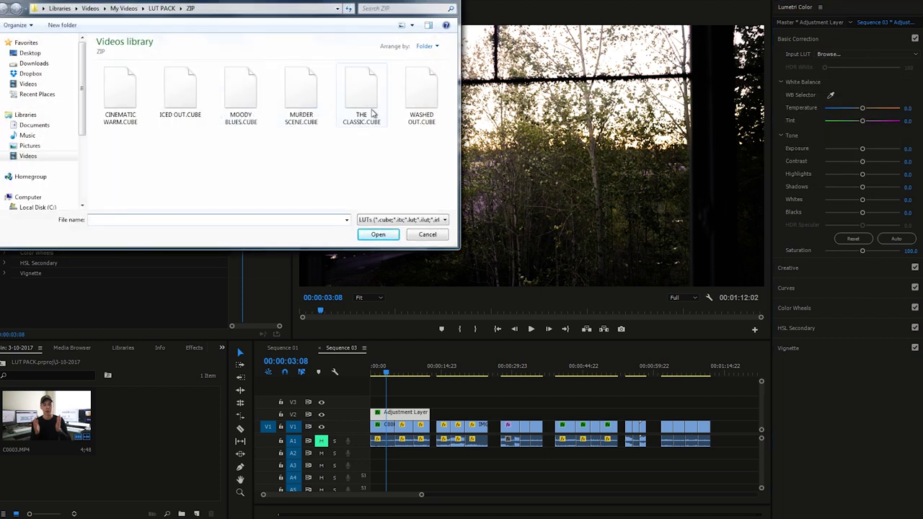
pyautogui.click(358, 101)
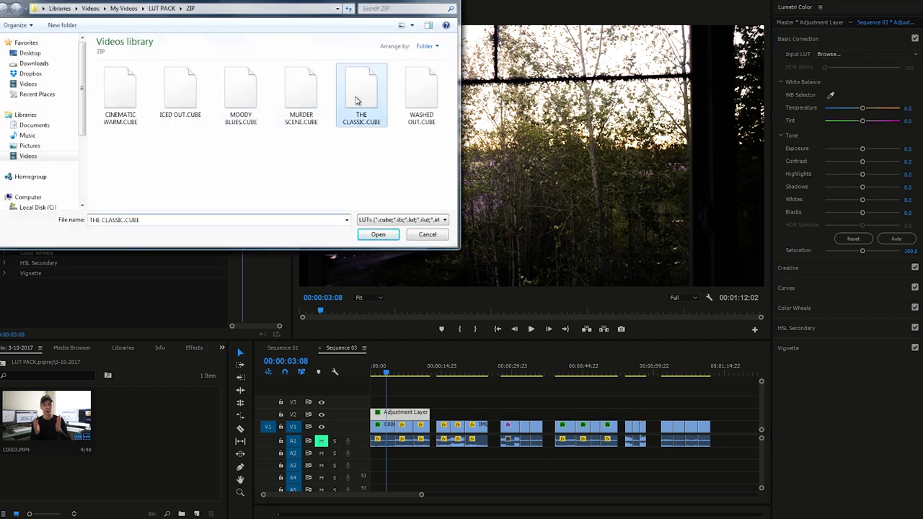
pyautogui.click(378, 235)
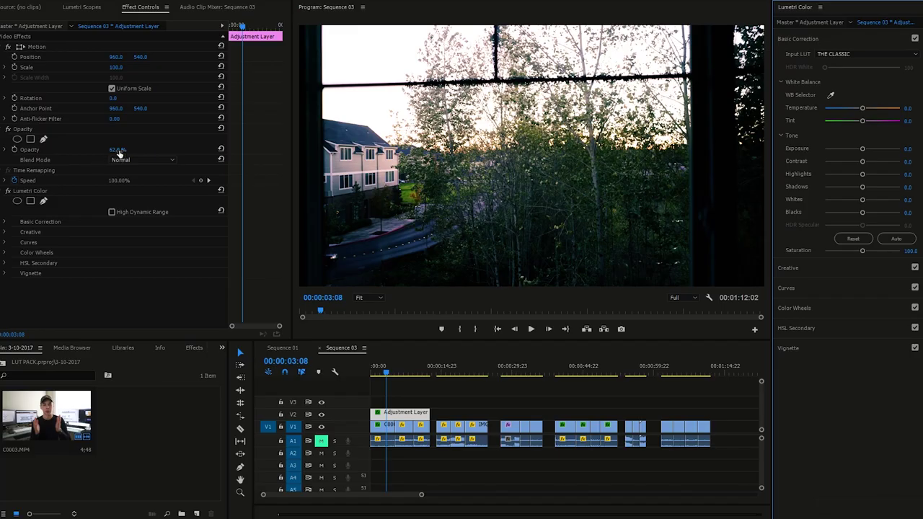
# - Lower its opacity to about 53%, play back the grade, and select the second adjustment layer
pyautogui.moveTo(119, 153); pyautogui.dragTo(89, 150)
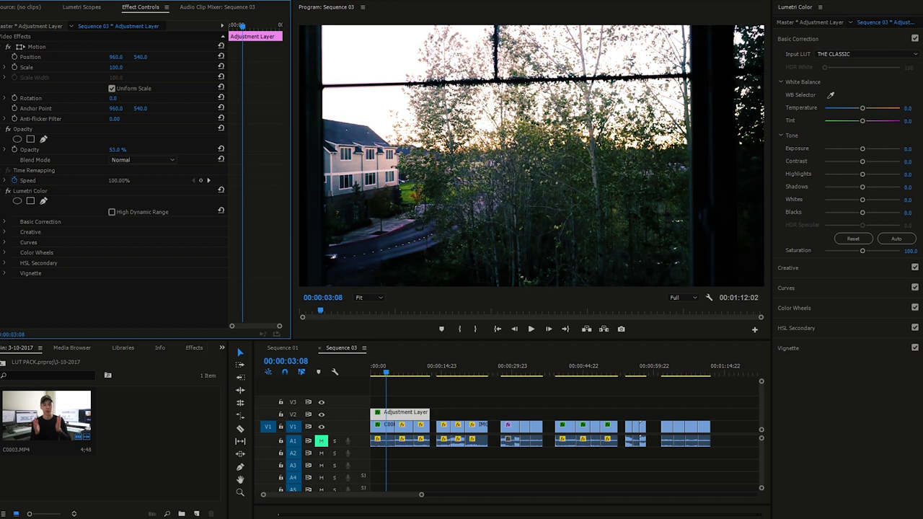
pyautogui.press('space')
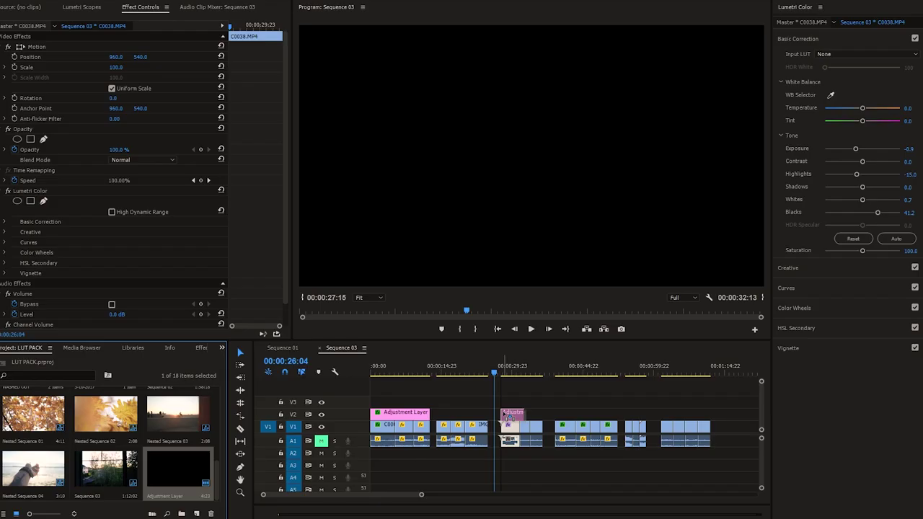
pyautogui.click(516, 416)
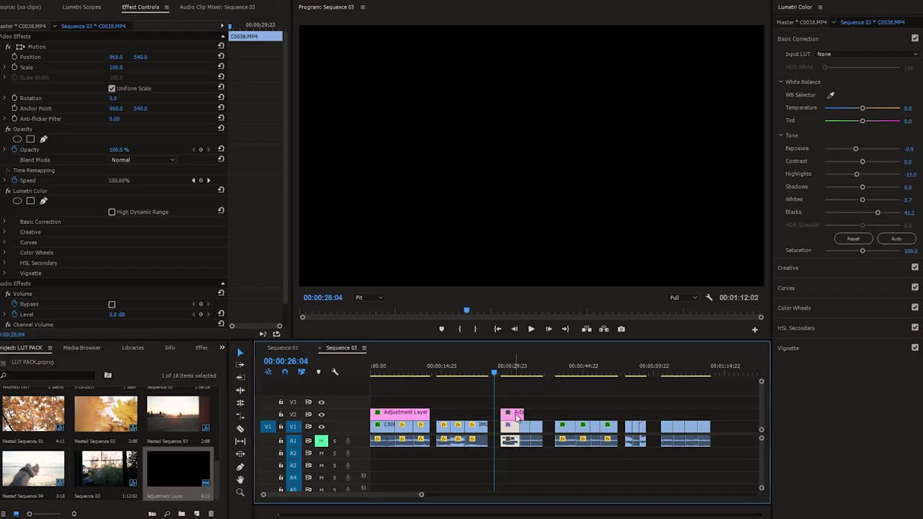
# - Extend the second adjustment layer over the snow clips and park the playhead there
pyautogui.moveTo(519, 412); pyautogui.dragTo(543, 413)
pyautogui.click(510, 371)
pyautogui.press('Right')
pyautogui.press('Right')
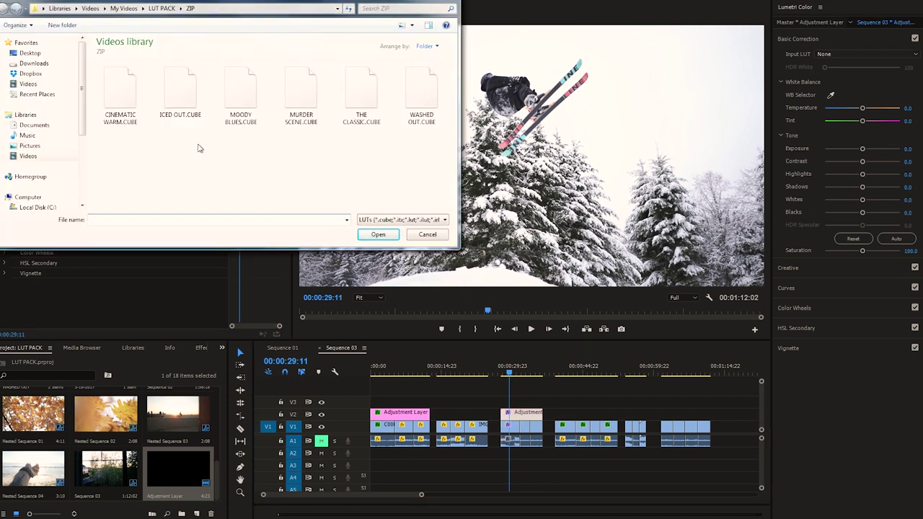
# - Load ICED OUT.CUBE as its Input LUT and scrub to preview the snow footage
pyautogui.click(164, 108)
pyautogui.click(378, 235)
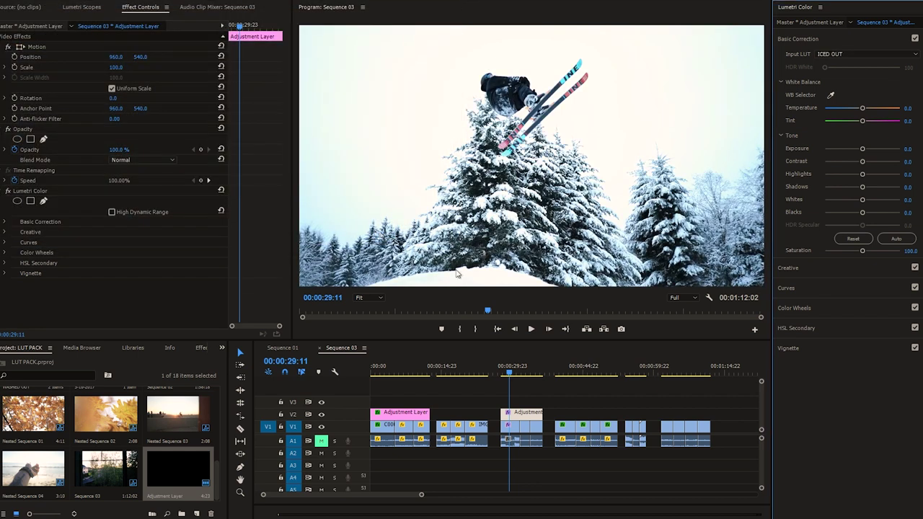
pyautogui.moveTo(510, 370); pyautogui.dragTo(530, 368)
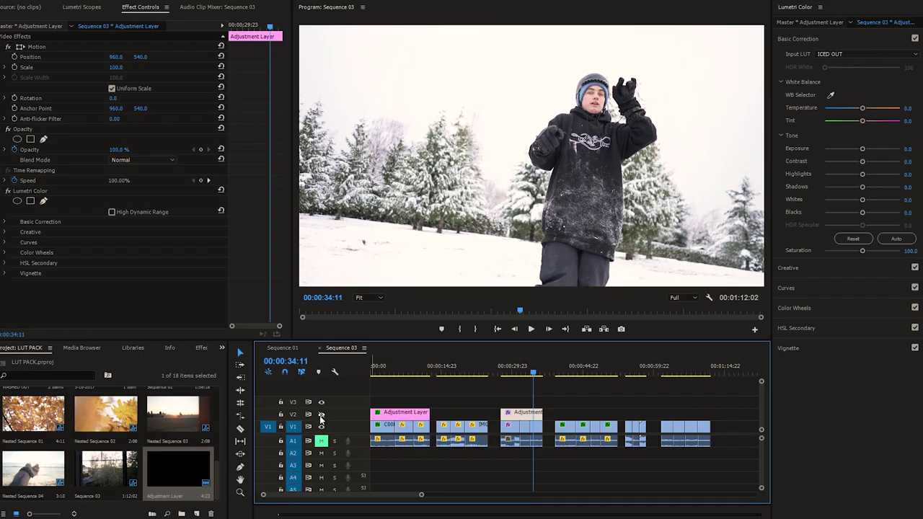
# - Toggle V2 visibility to compare before and after, then load MOODY BLUES.CUBE onto the third adjustment layer
pyautogui.click(322, 418)
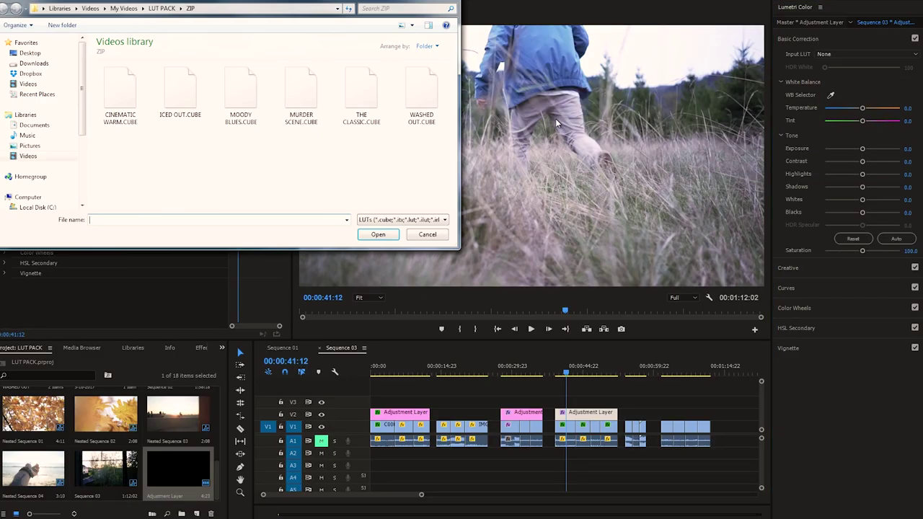
pyautogui.click(377, 235)
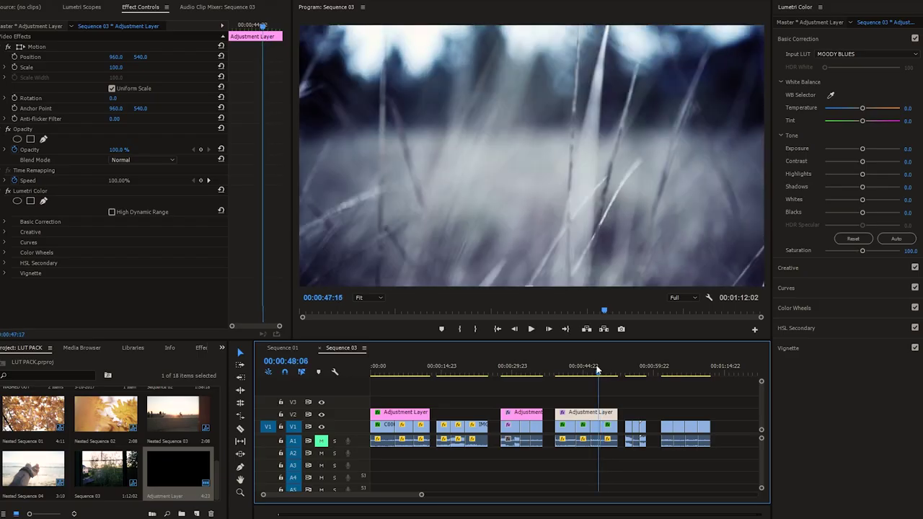
# - Apply MURDER SCENE.CUBE to the garage clip's adjustment layer at 79% opacity and preview it
pyautogui.click(587, 372)
pyautogui.moveTo(587, 372); pyautogui.dragTo(587, 372)
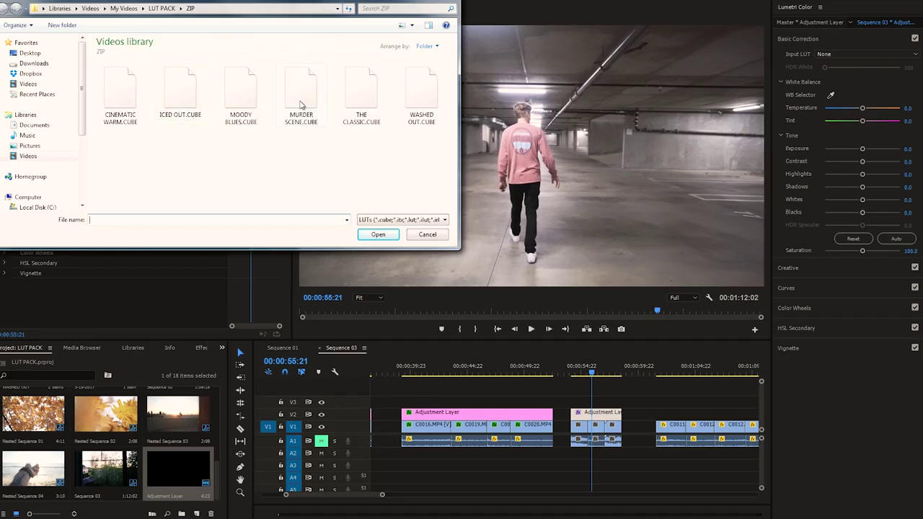
pyautogui.click(377, 235)
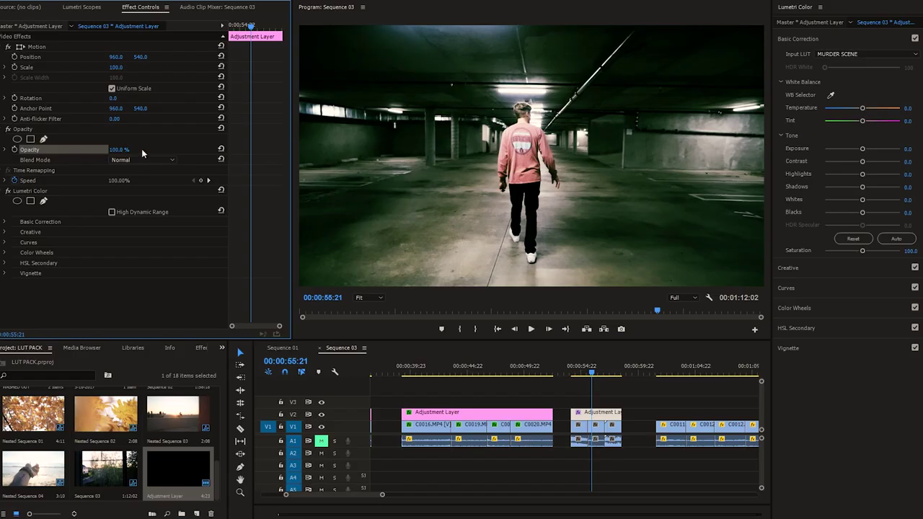
pyautogui.moveTo(117, 153); pyautogui.dragTo(93, 152)
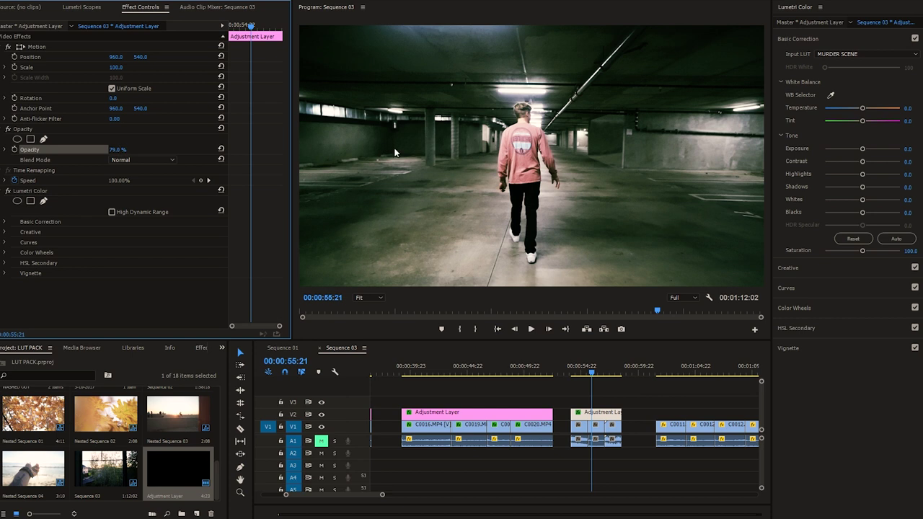
pyautogui.moveTo(580, 366); pyautogui.dragTo(595, 362)
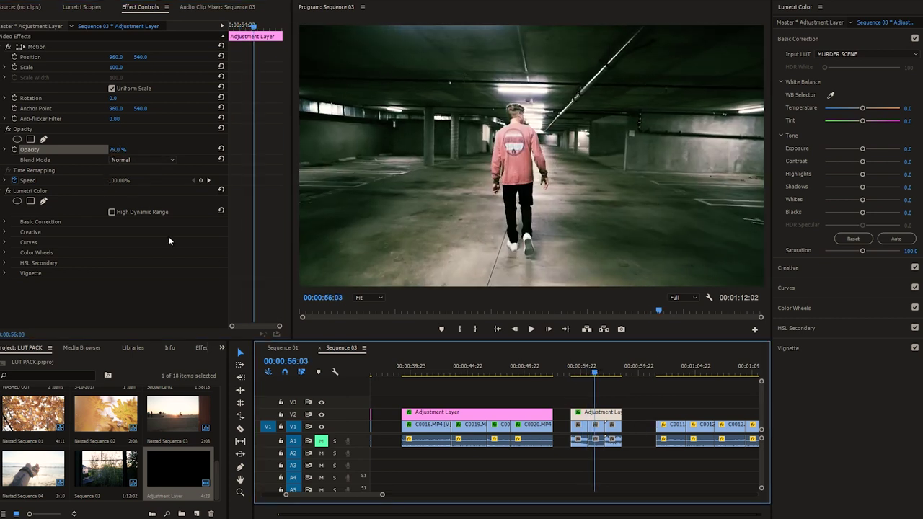